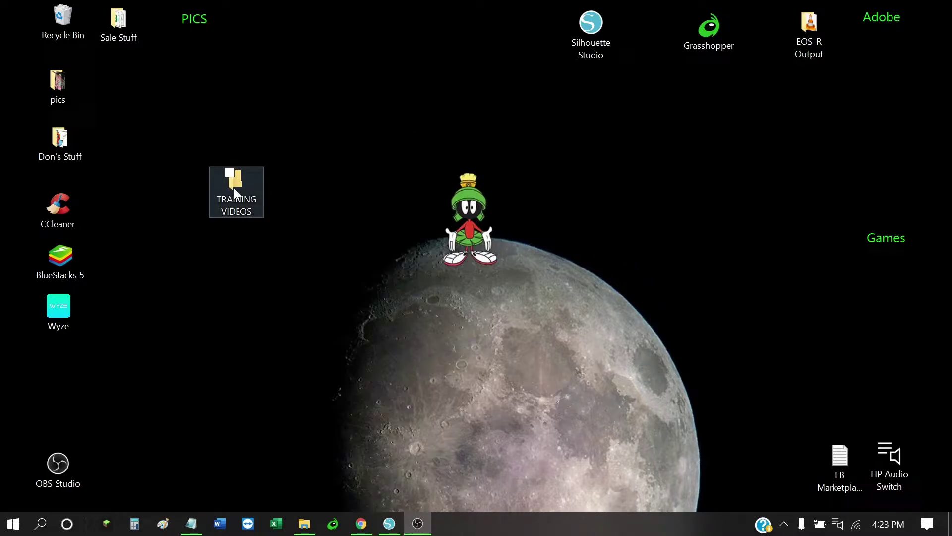
- Create a new desktop folder named 'New Artwork'
left_click_drag(233, 187, 284, 195)
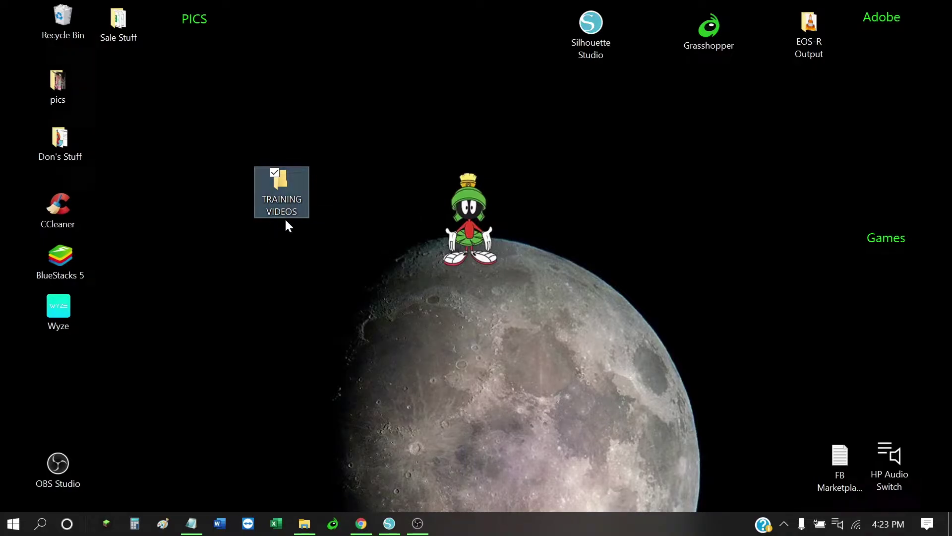
mouse_move(287, 204)
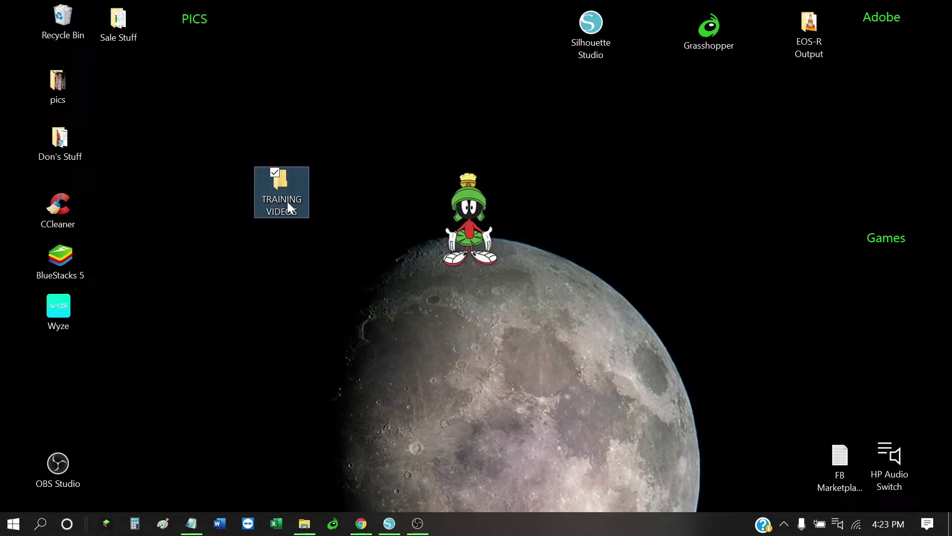
left_click_drag(287, 201, 236, 192)
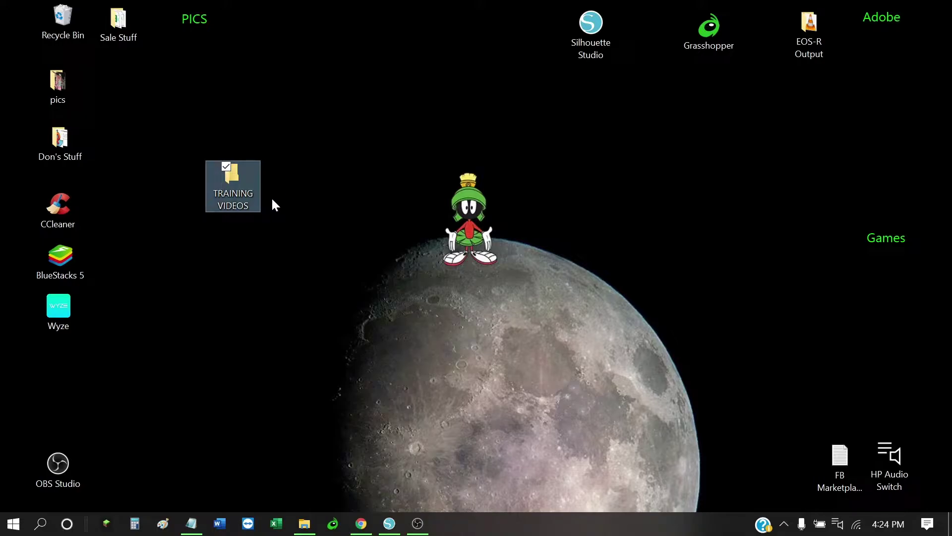
right_click(317, 157)
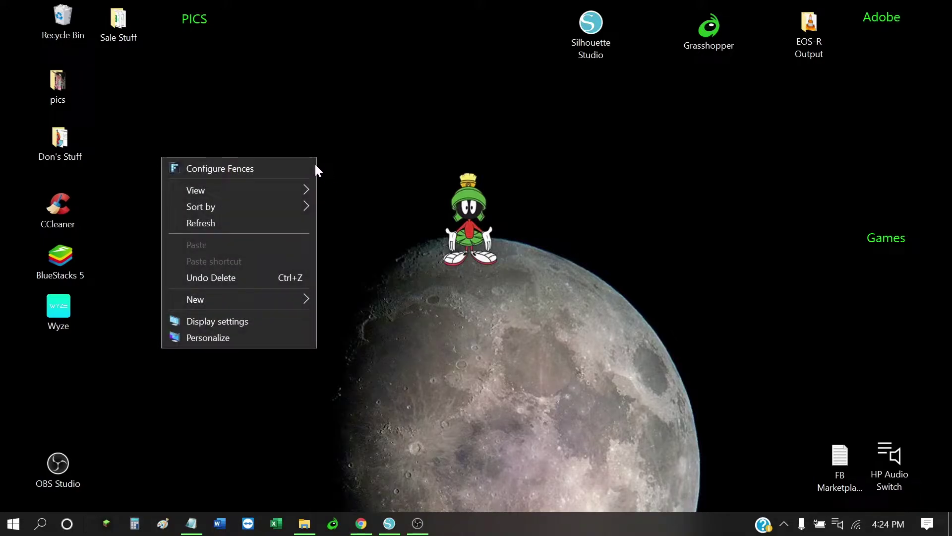
mouse_move(258, 297)
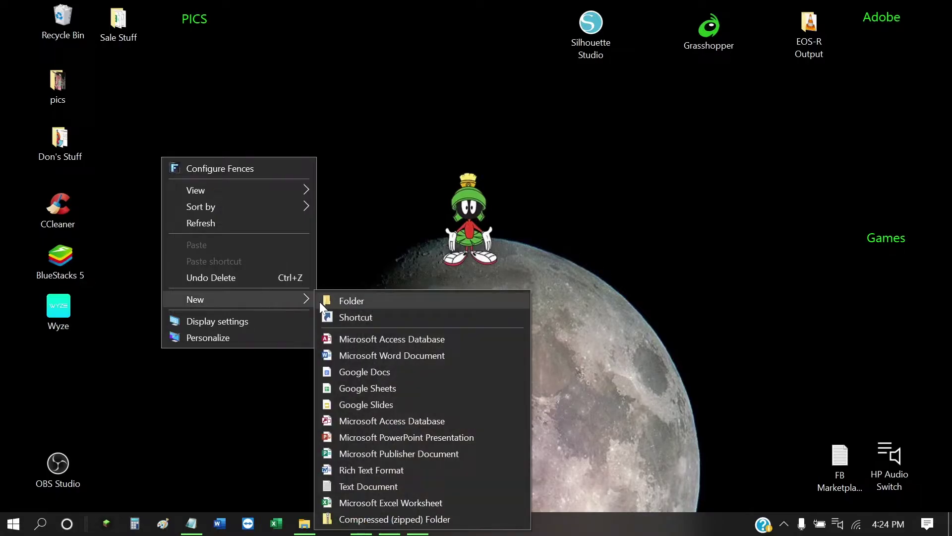
left_click(352, 300)
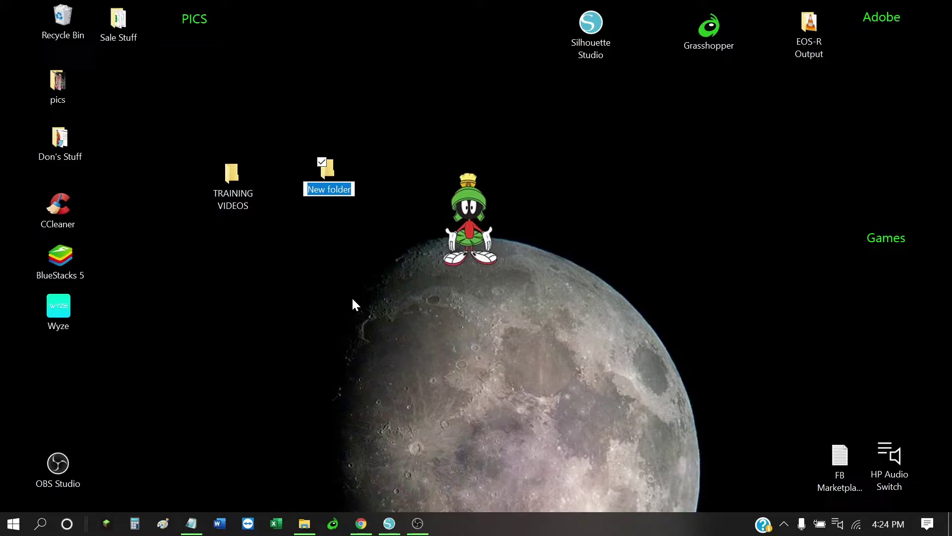
key("BackSpace")
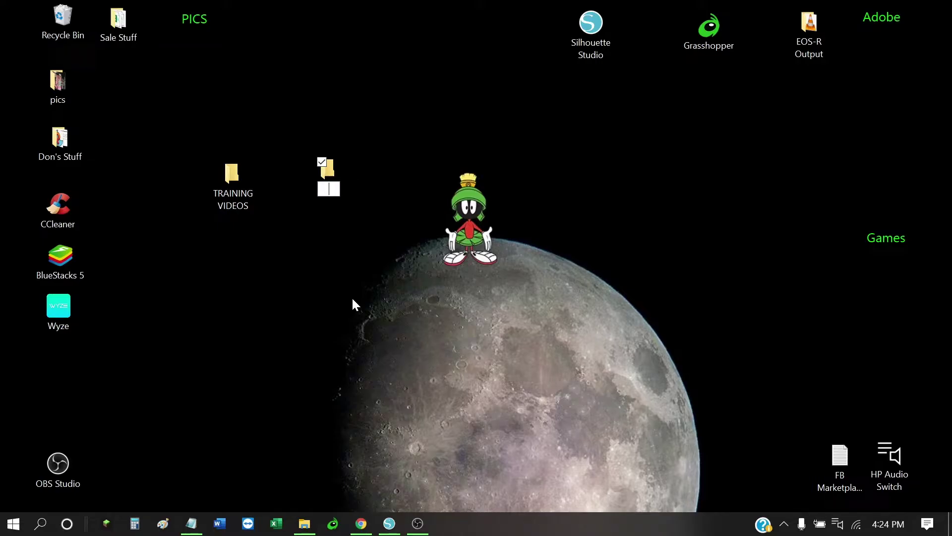
type("New Artwork")
key("Return")
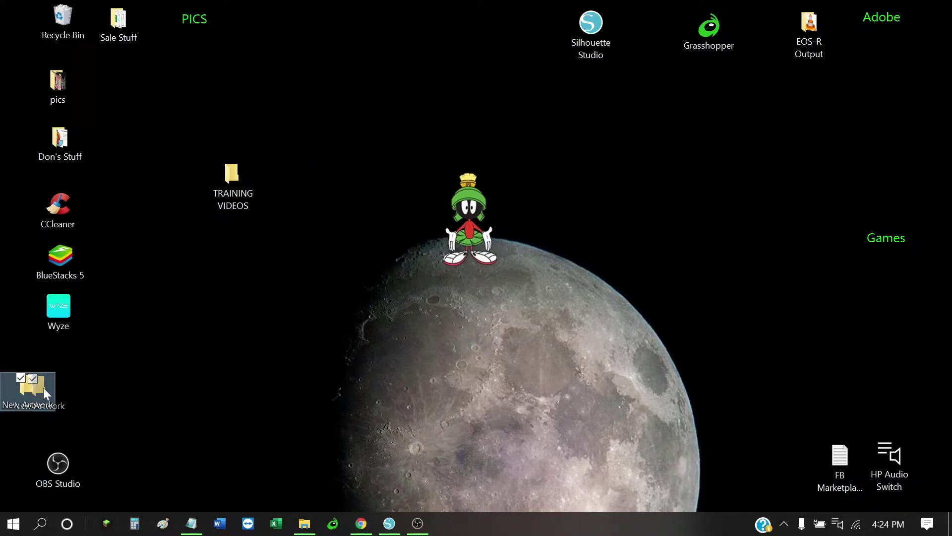
- Send TRAINING VIDEOS to the Recycle Bin and put New Artwork in its spot
left_click_drag(27, 389, 346, 180)
left_click_drag(232, 176, 62, 22)
left_click_drag(365, 173, 294, 178)
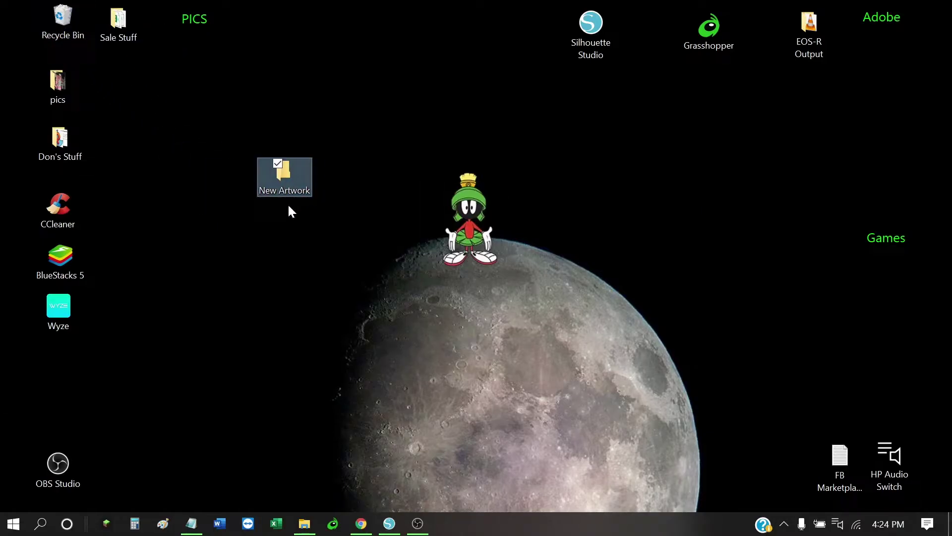
- Open New Artwork and add a subfolder named 'Die Cut Stickers'
double_click(284, 172)
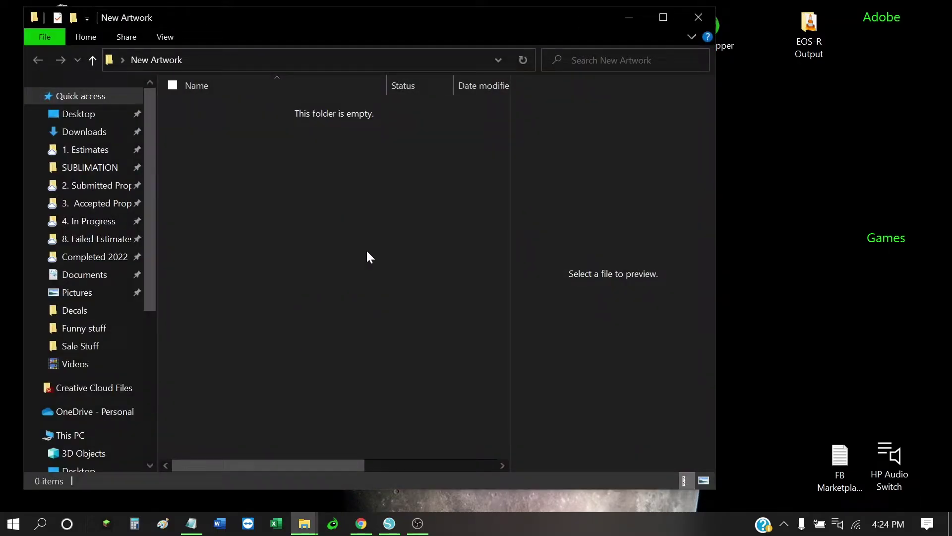
right_click(231, 153)
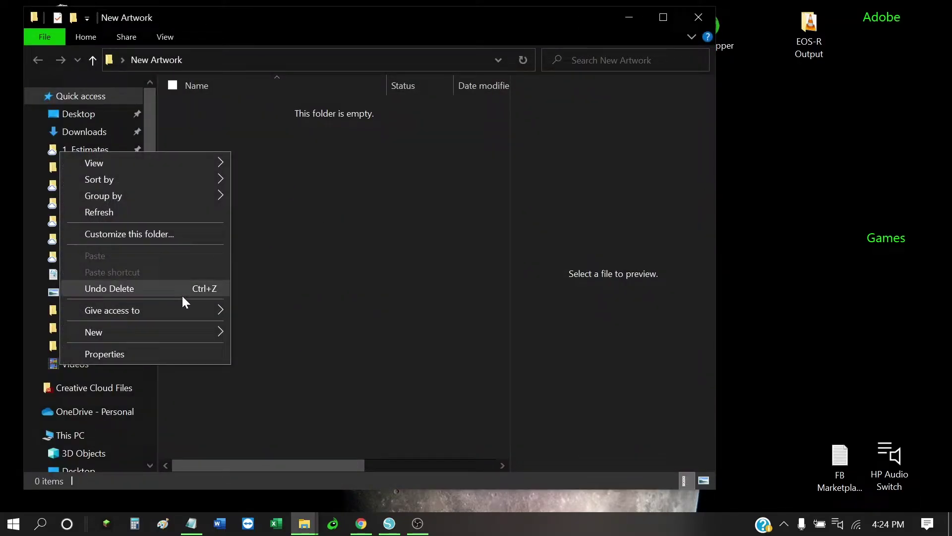
mouse_move(159, 336)
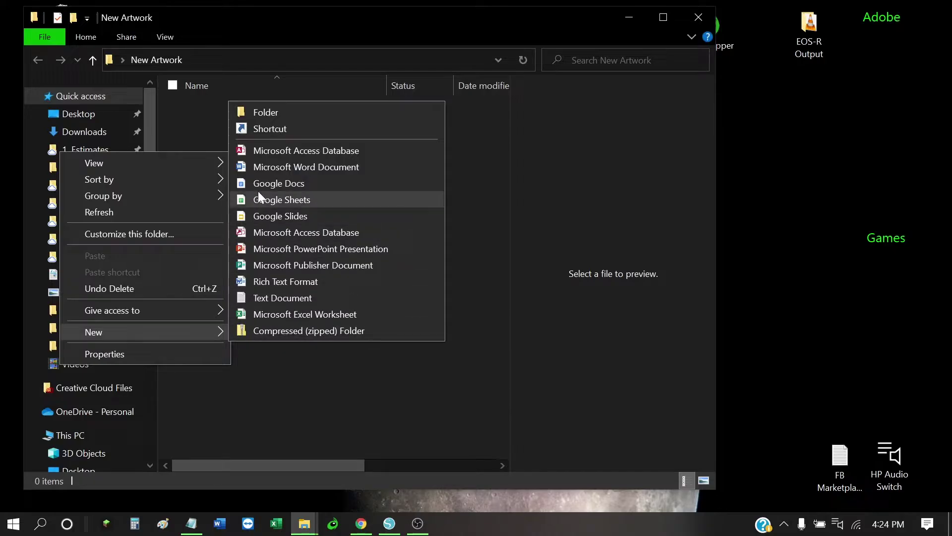
left_click(267, 114)
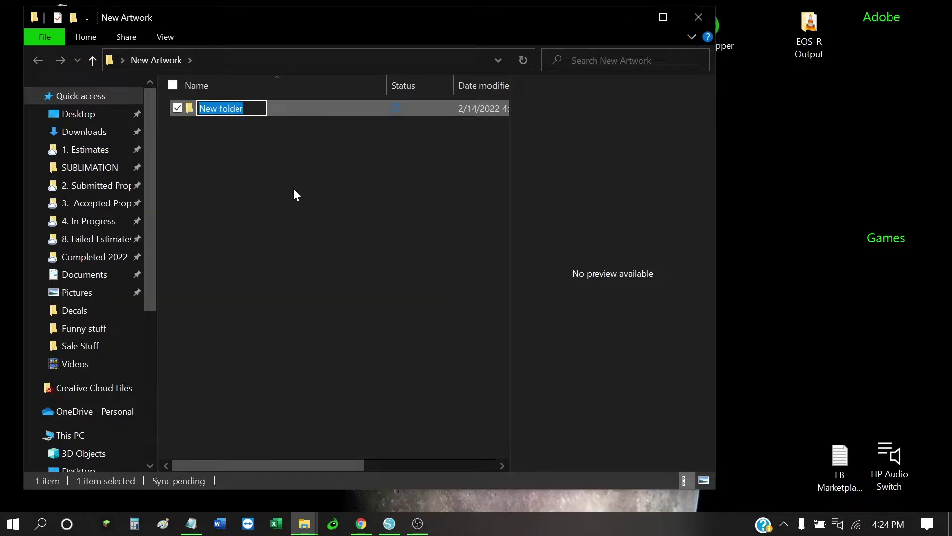
type("Die ")
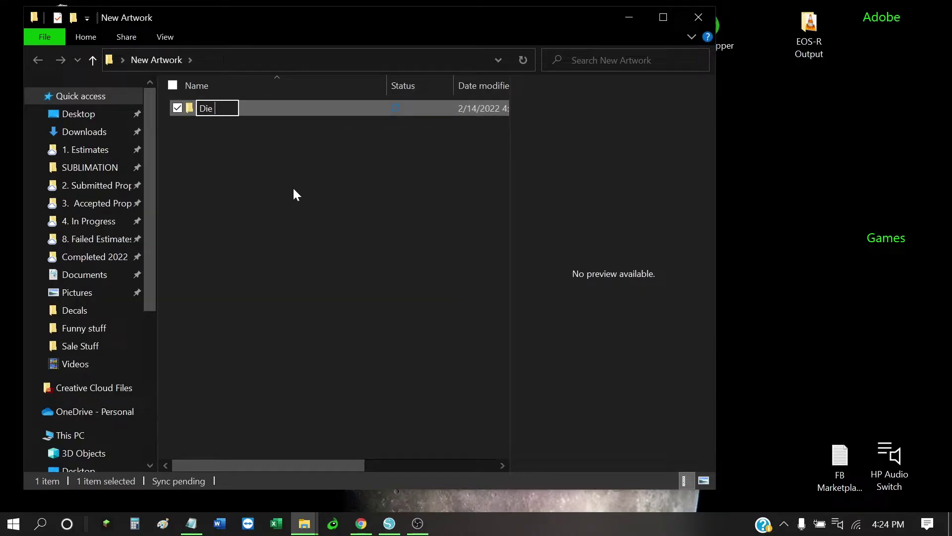
type("Cut Sticker")
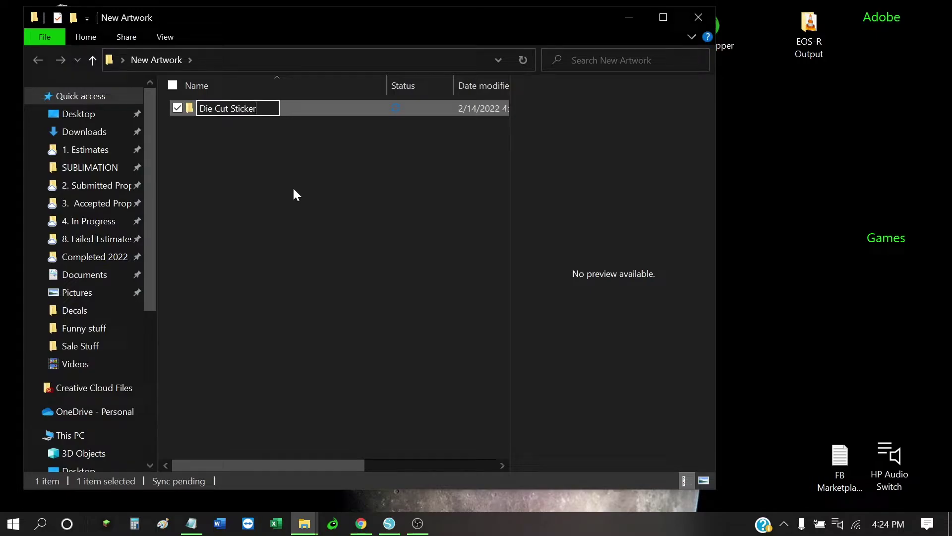
type("s")
left_click(297, 194)
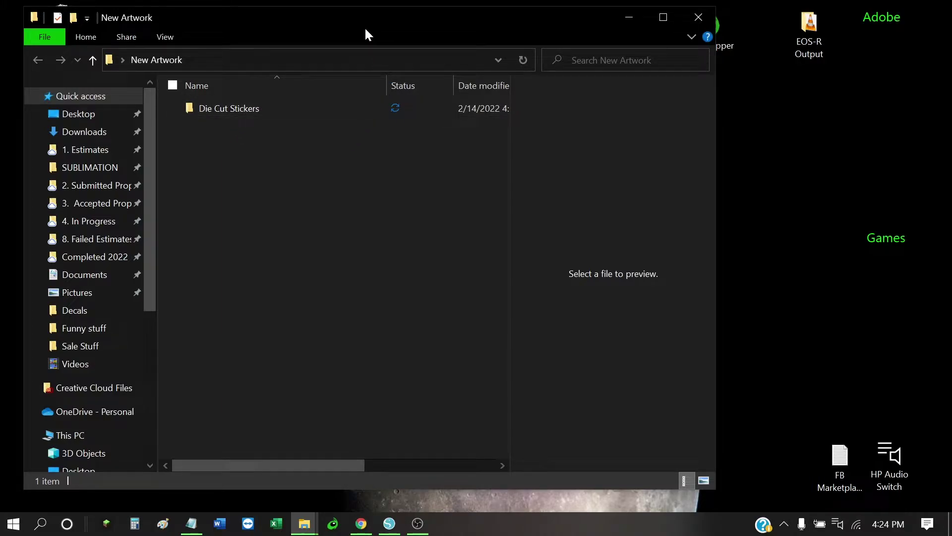
left_click_drag(366, 26, 465, 30)
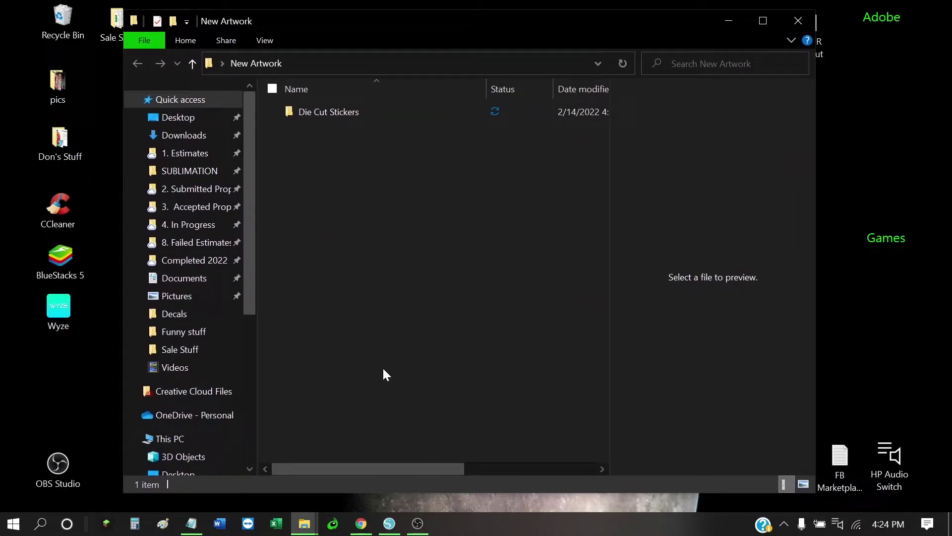
- In Chrome's Freepik sticker pack results, open the cute cartoon space sticker collection
left_click(361, 523)
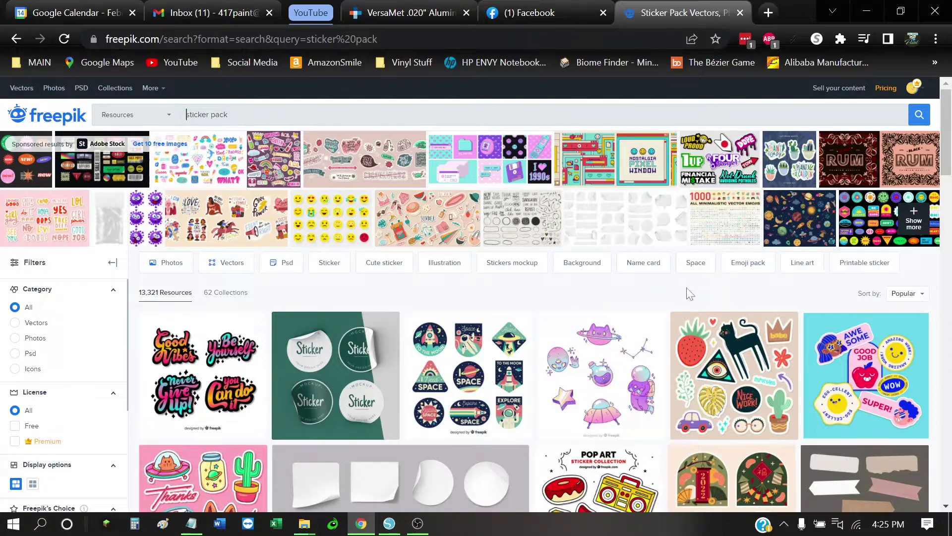
scroll(691, 294, "down", 2)
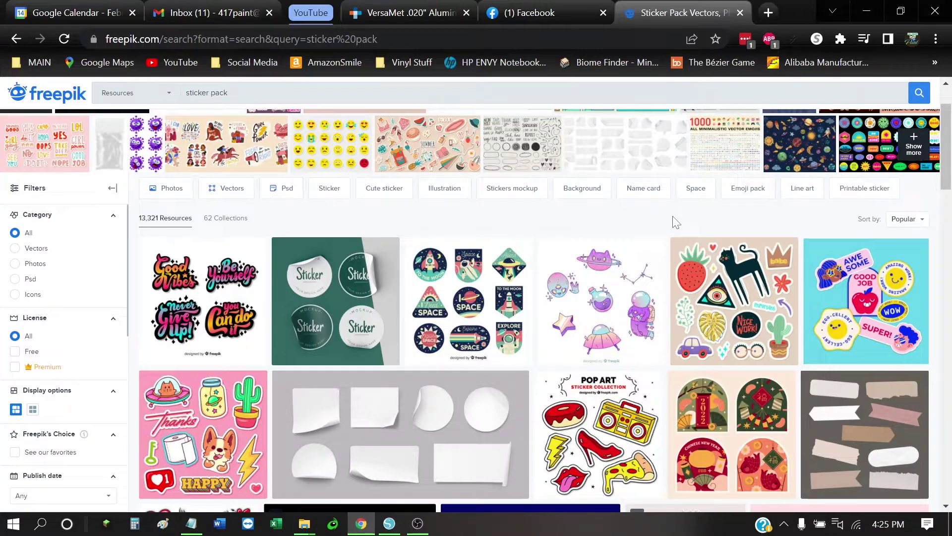
left_click(600, 300)
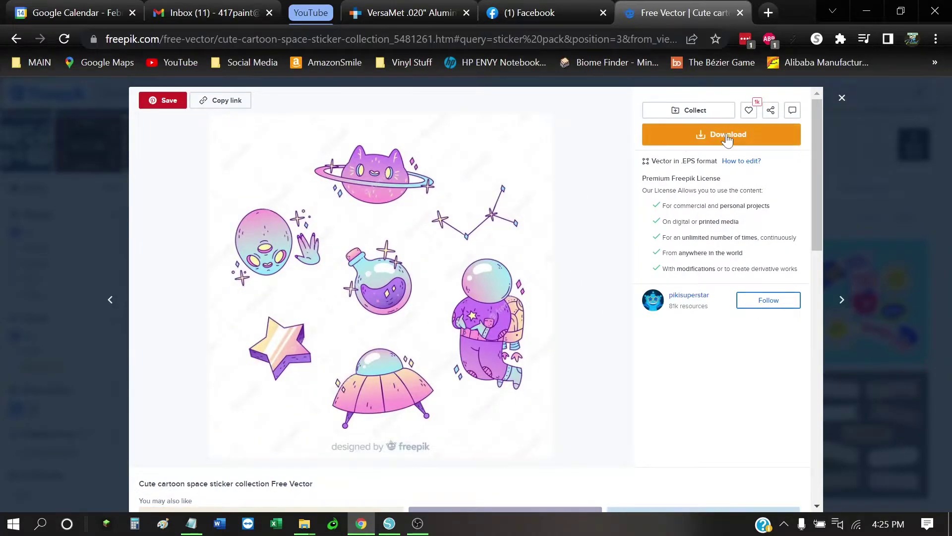
- Download cute-cartoon-space-sticker-collection.zip into Desktop > New Artwork > Die Cut Stickers, then minimize Chrome
left_click(712, 135)
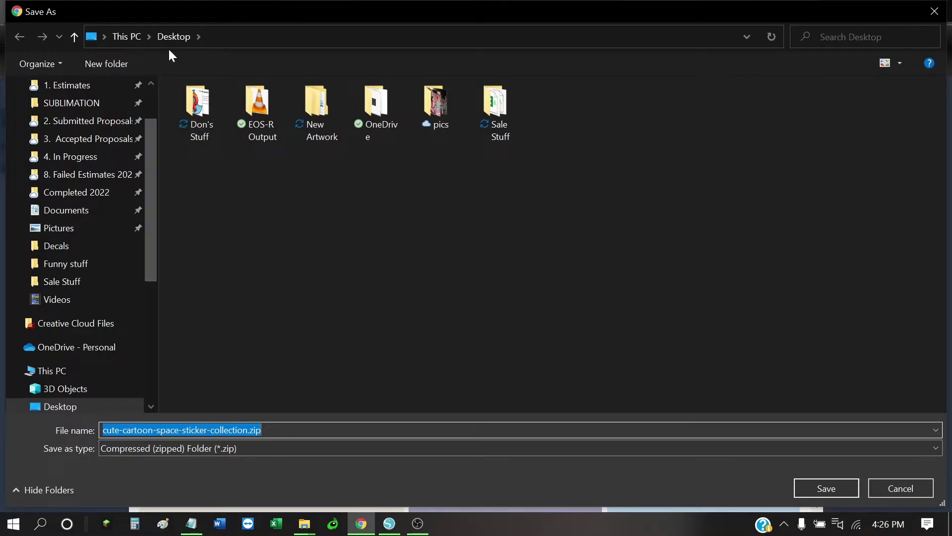
double_click(320, 108)
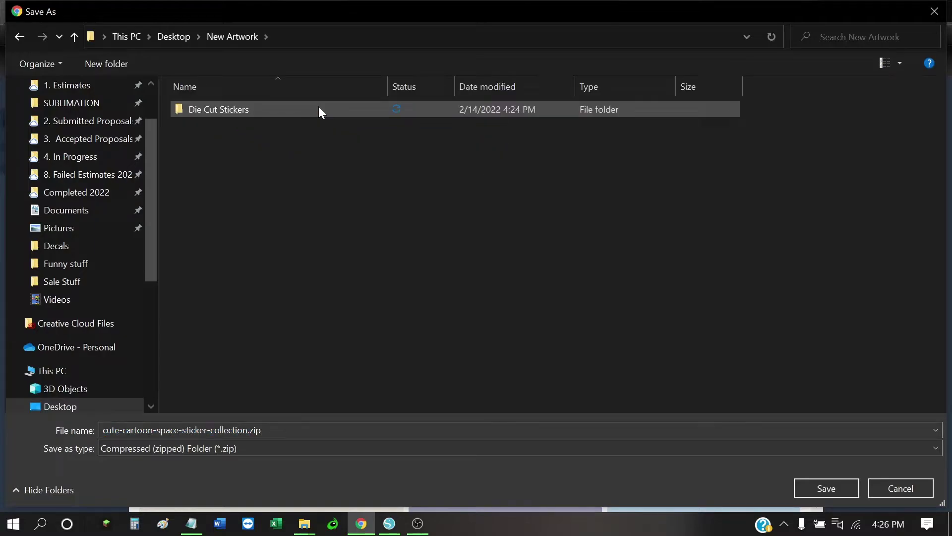
double_click(209, 109)
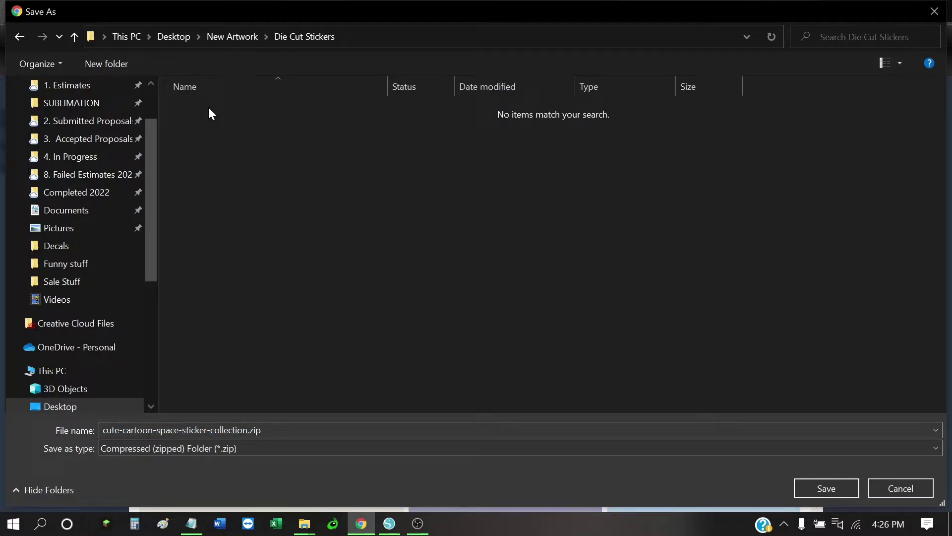
left_click(823, 486)
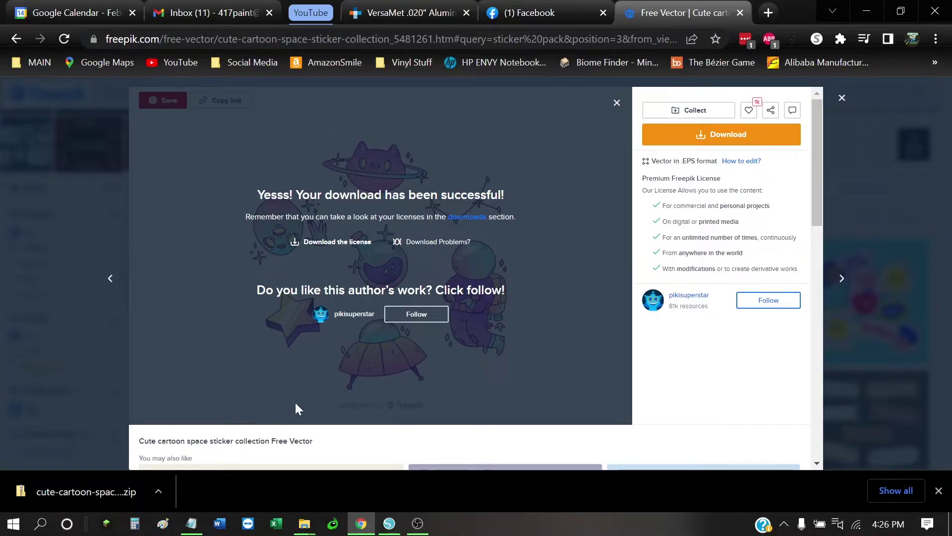
left_click(868, 14)
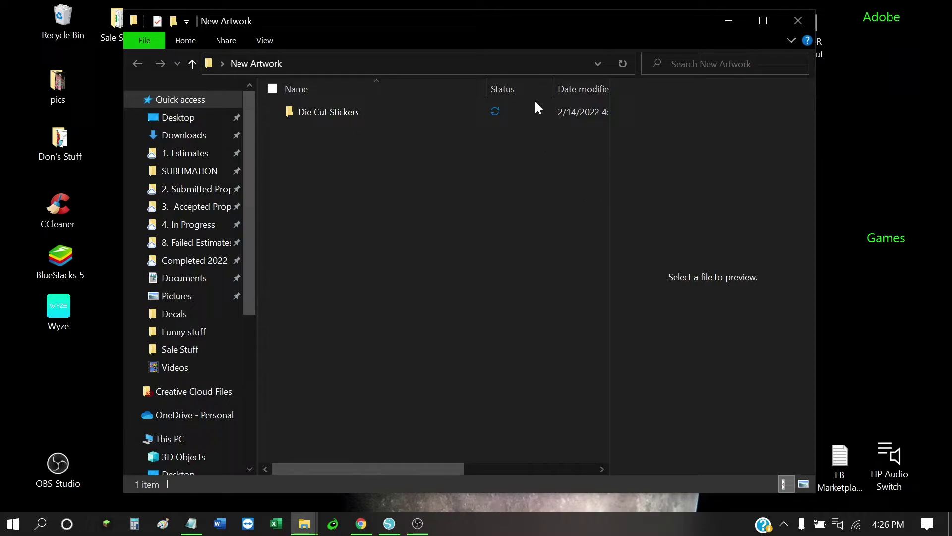
- Open Die Cut Stickers to show the downloaded zip, dismissing the choose-an-app prompt
left_click_drag(472, 29, 479, 30)
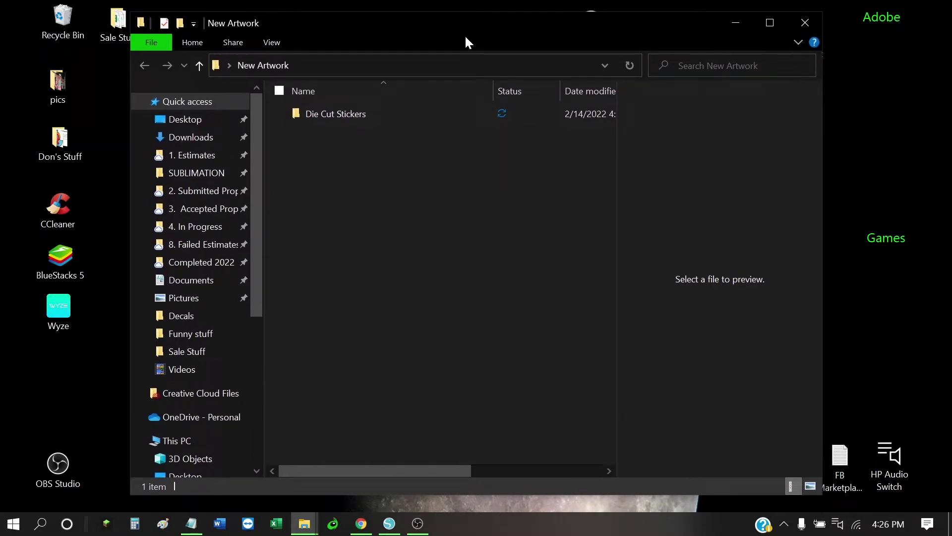
double_click(325, 113)
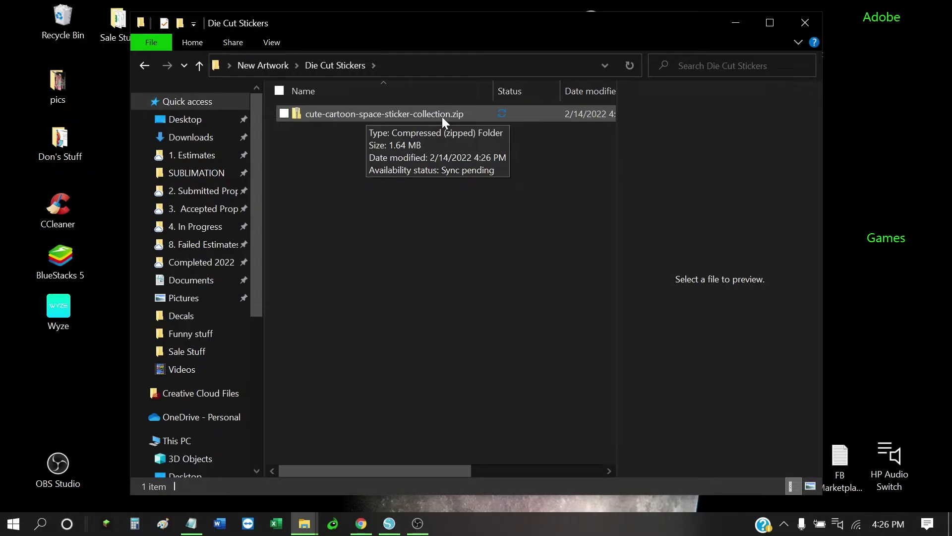
double_click(328, 112)
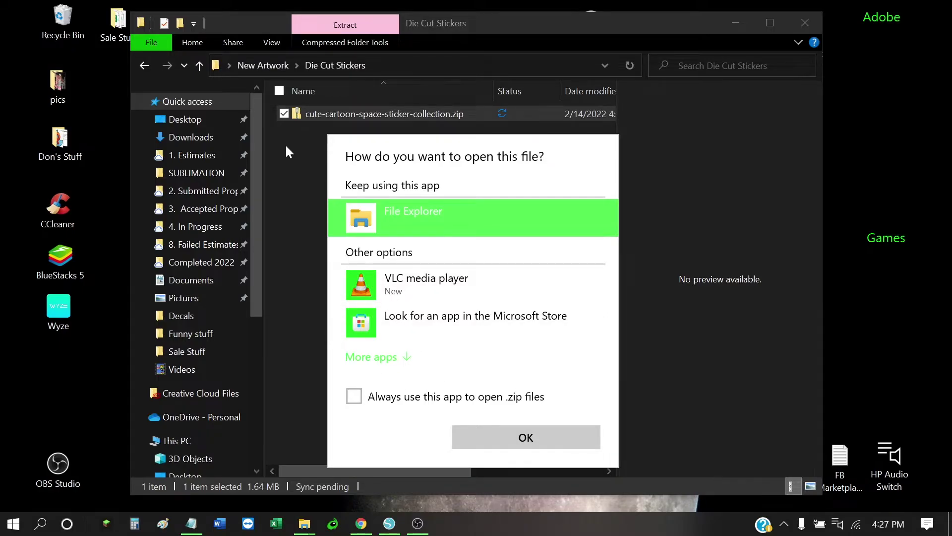
key("Escape")
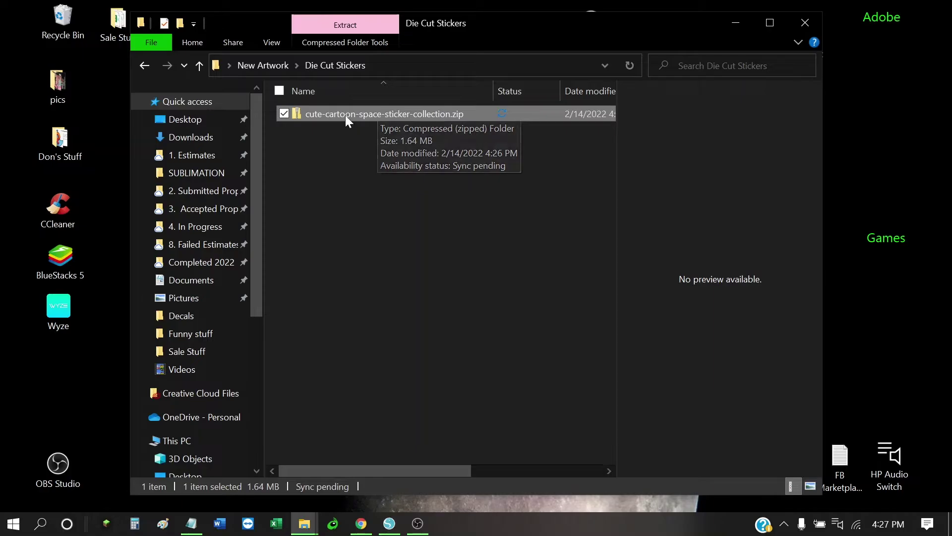
right_click(322, 114)
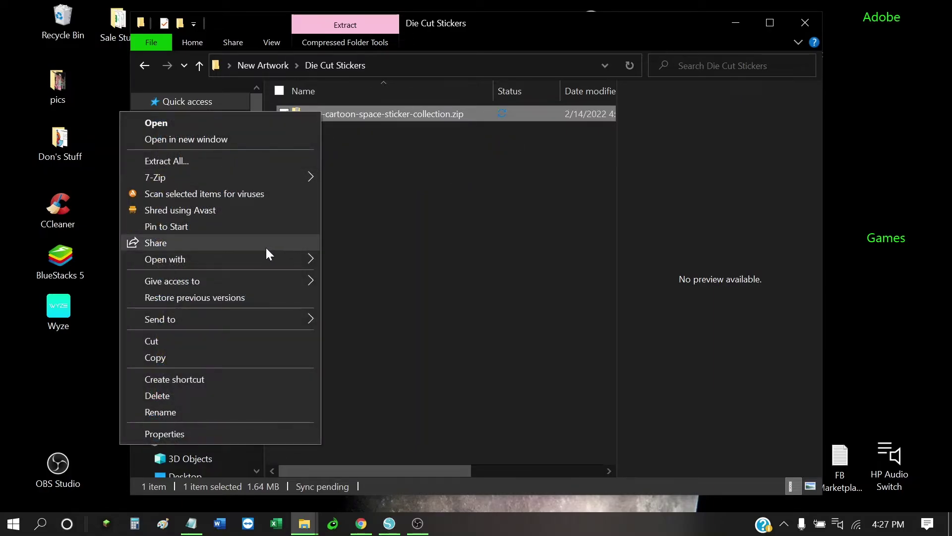
mouse_move(163, 177)
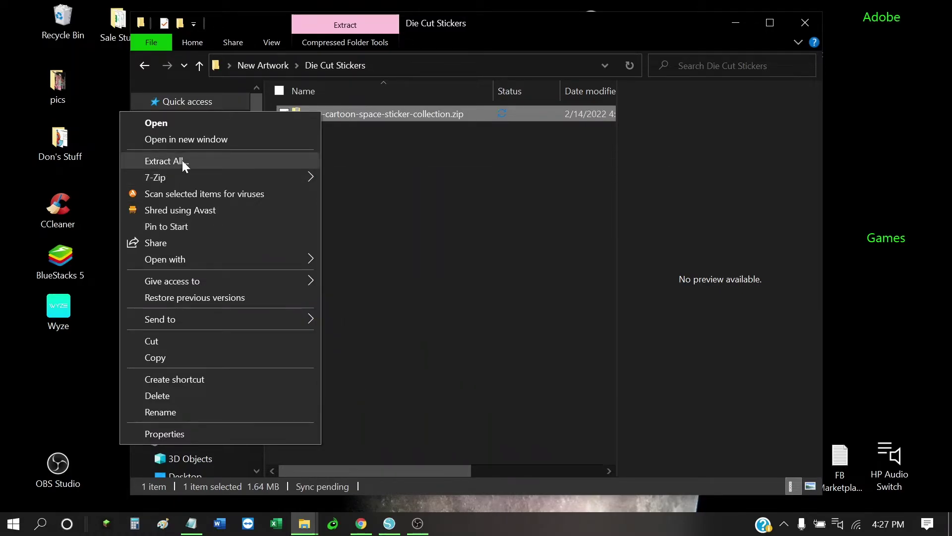
left_click(182, 160)
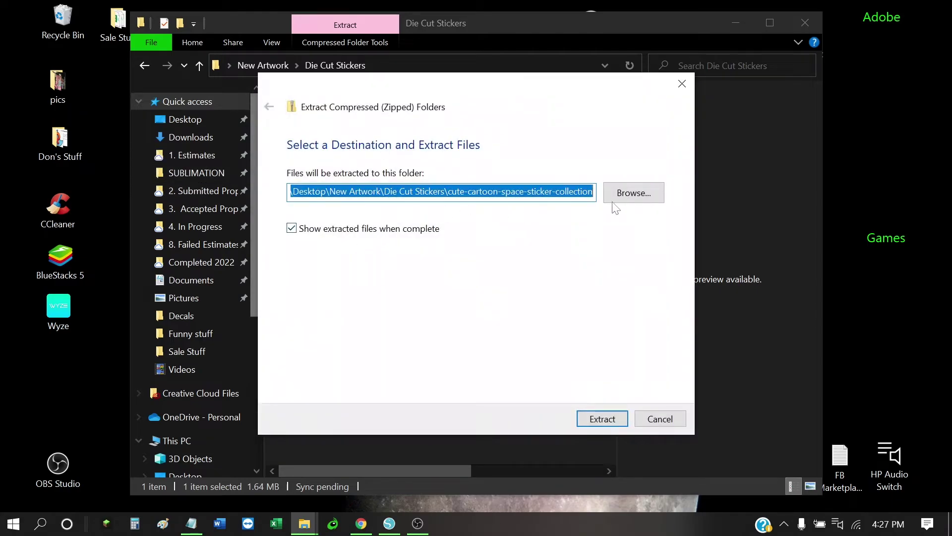
left_click(633, 193)
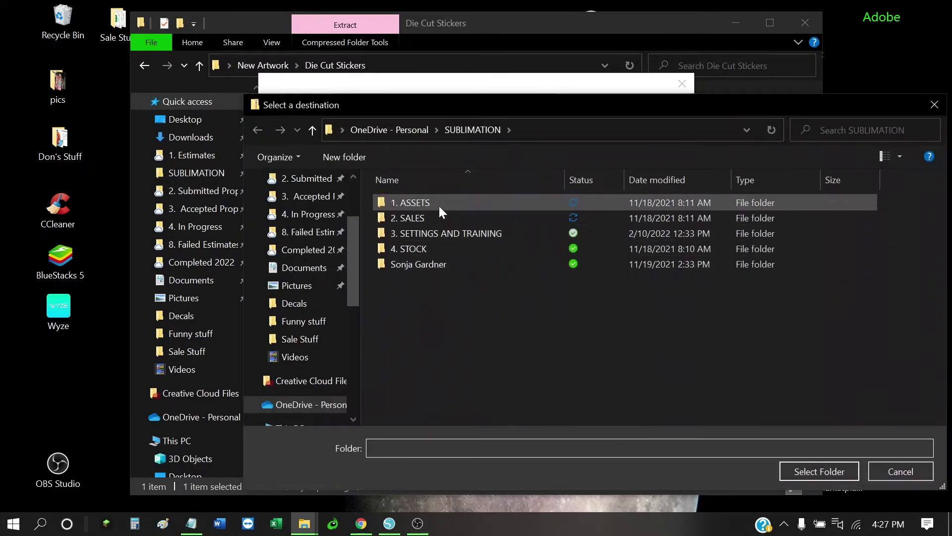
scroll(304, 208, "up", 2)
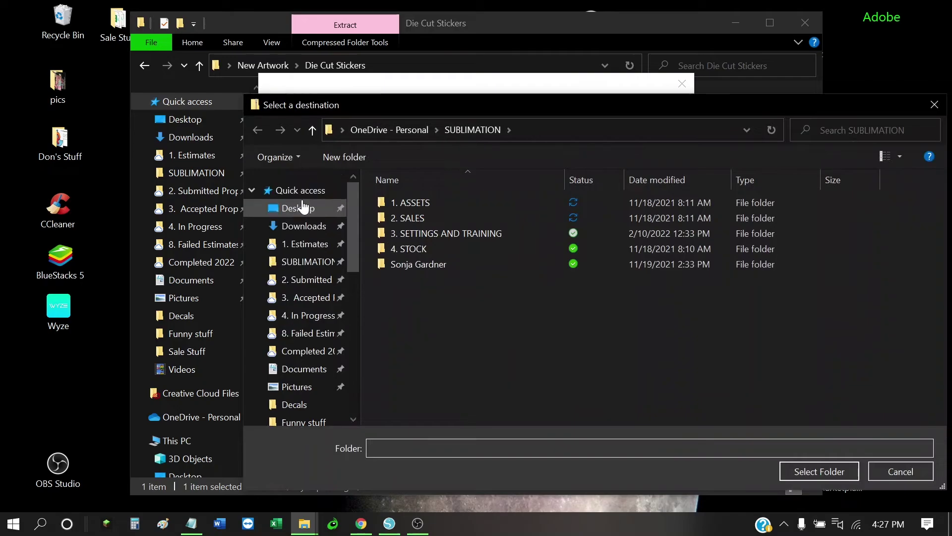
left_click(300, 209)
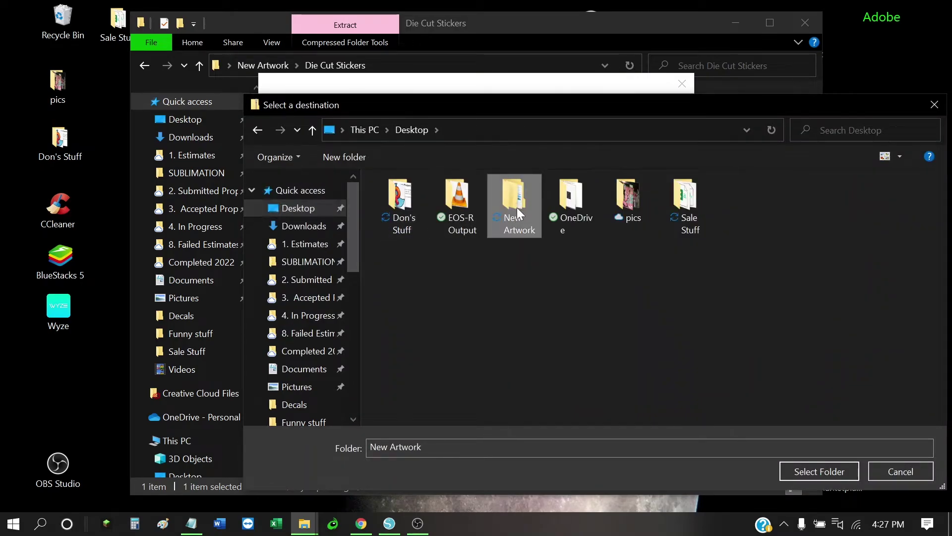
double_click(516, 207)
double_click(433, 201)
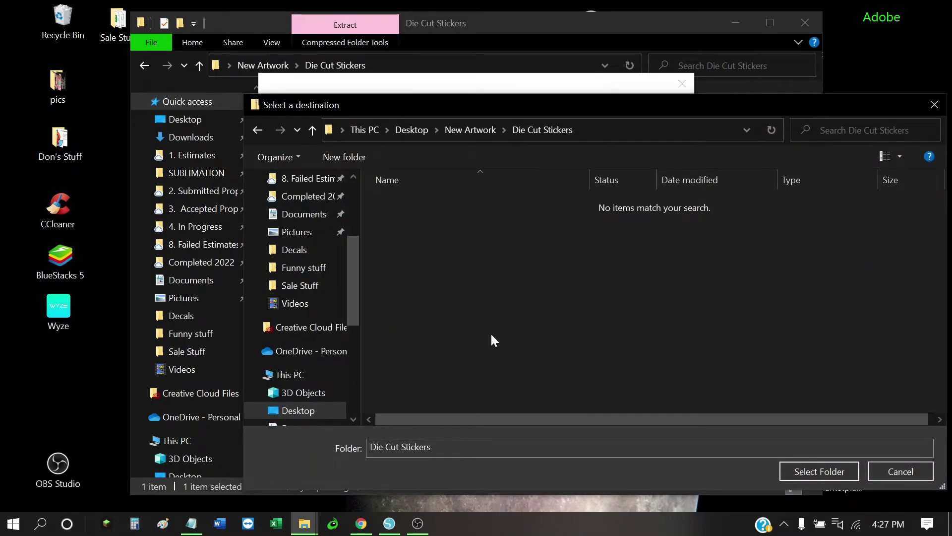
left_click(933, 107)
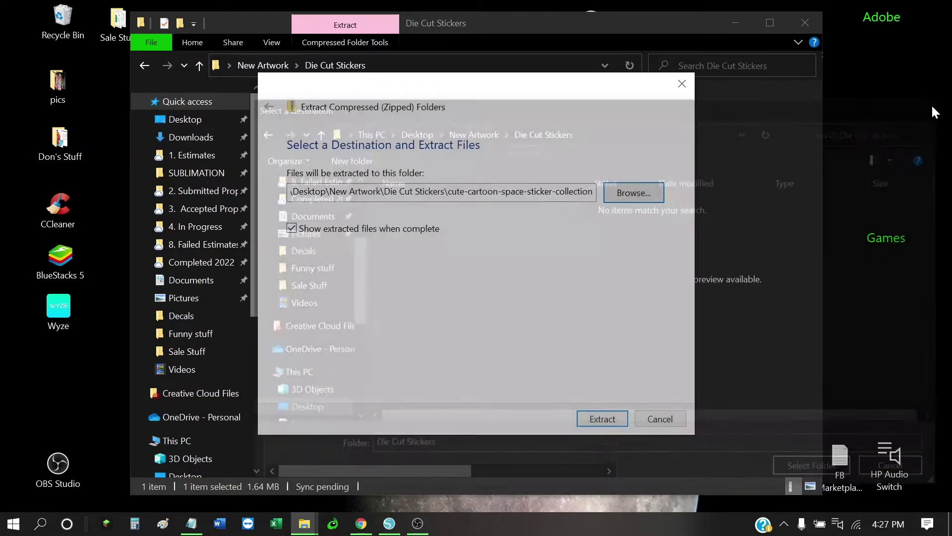
- Use 7-Zip's Extract to "cute-cartoon-space-sticker-collection\", then move the zip into that folder
left_click(681, 86)
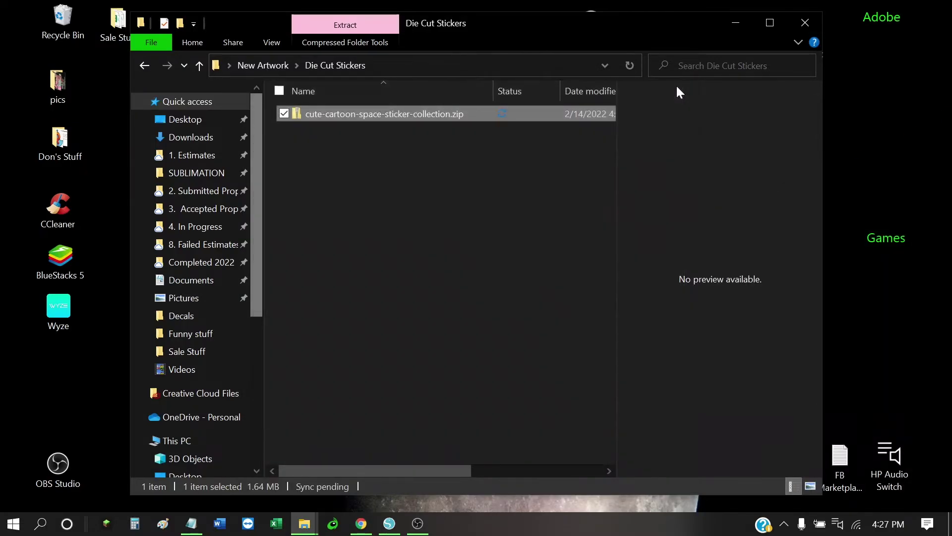
right_click(332, 113)
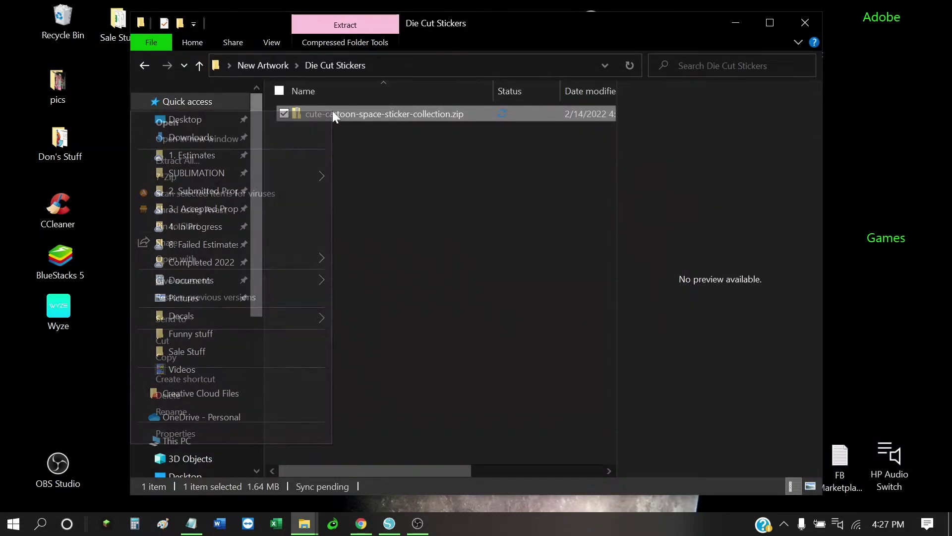
mouse_move(191, 177)
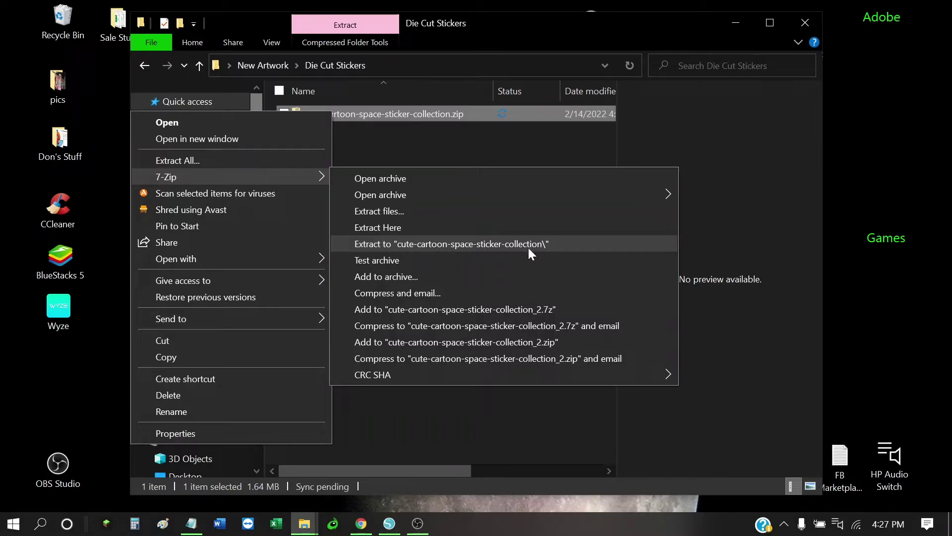
left_click(427, 243)
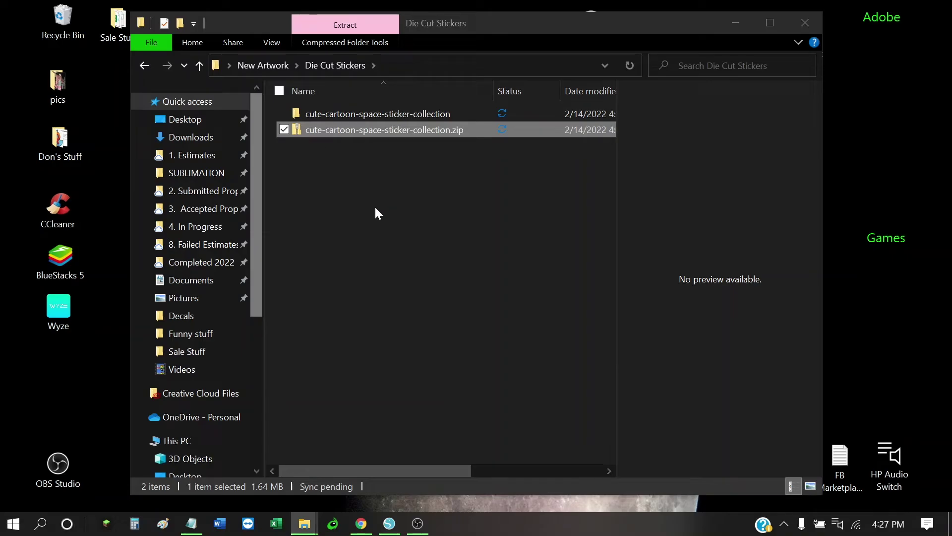
left_click_drag(336, 130, 320, 115)
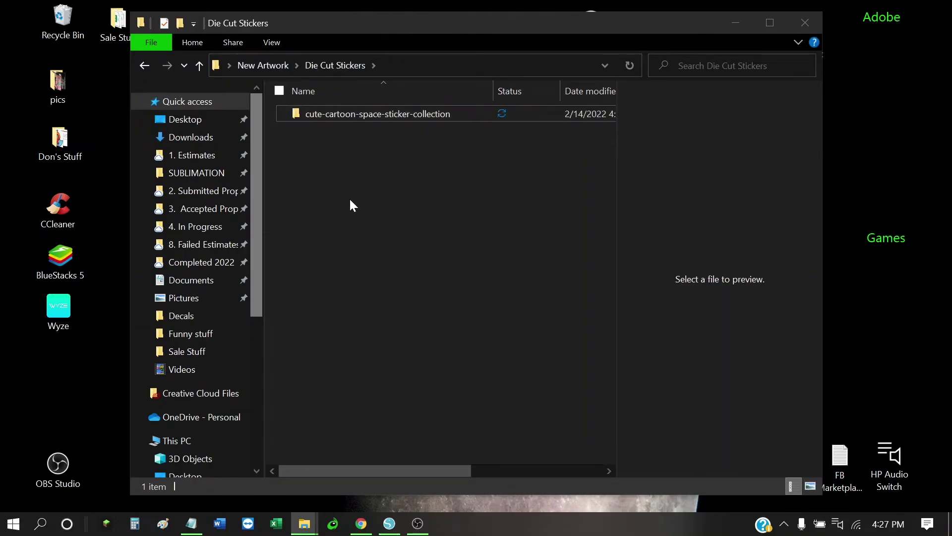
- Open the cute-cartoon-space-sticker-collection folder and switch the view to Large icons
double_click(331, 115)
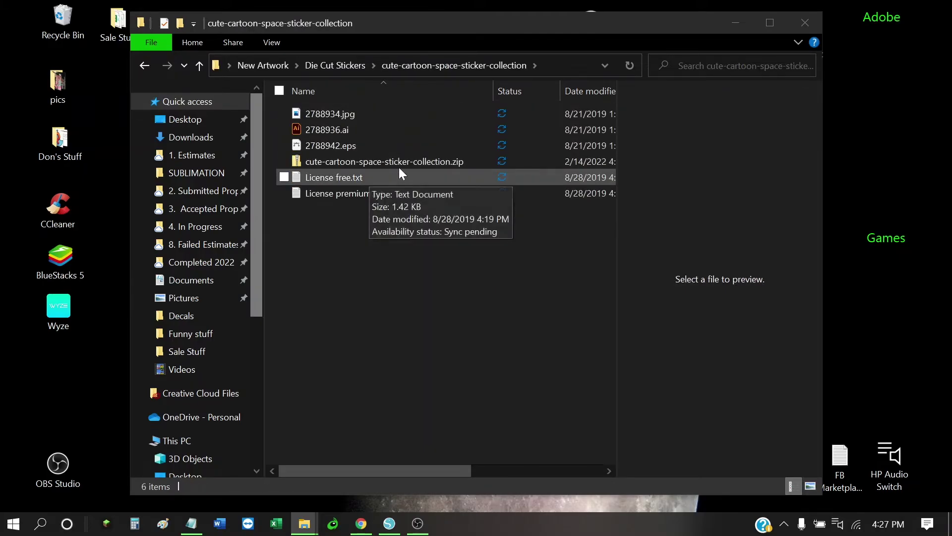
left_click(272, 43)
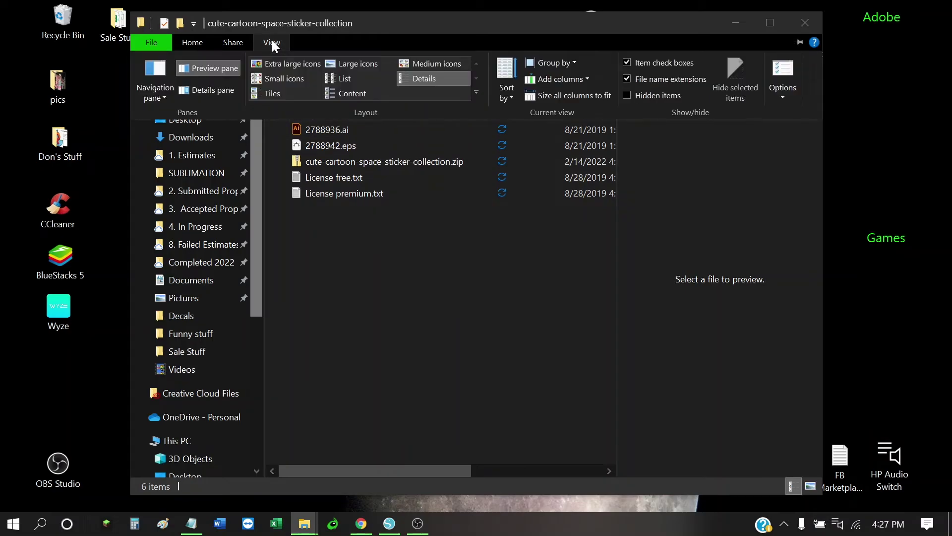
left_click(345, 64)
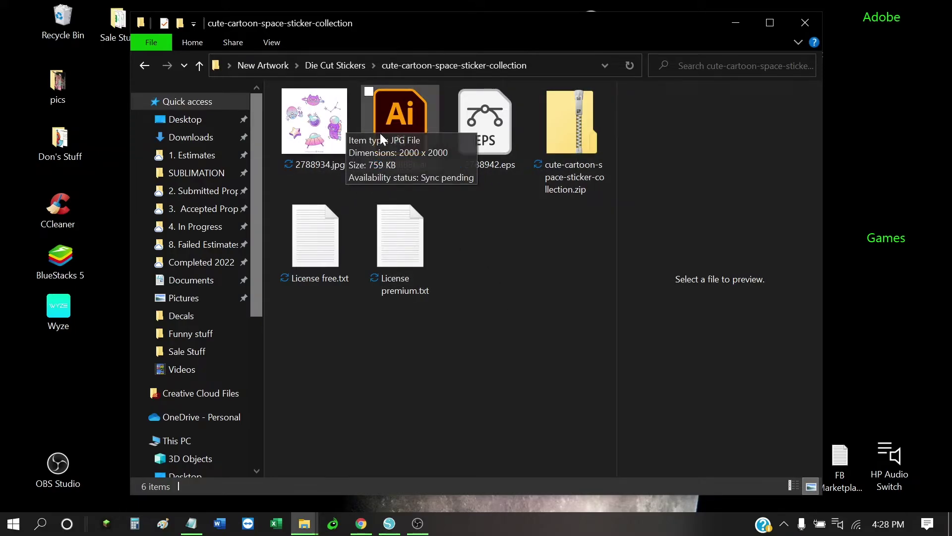
- Maximize the folder window and preview the 2000 x 2000 JPG sticker sheet
double_click(395, 19)
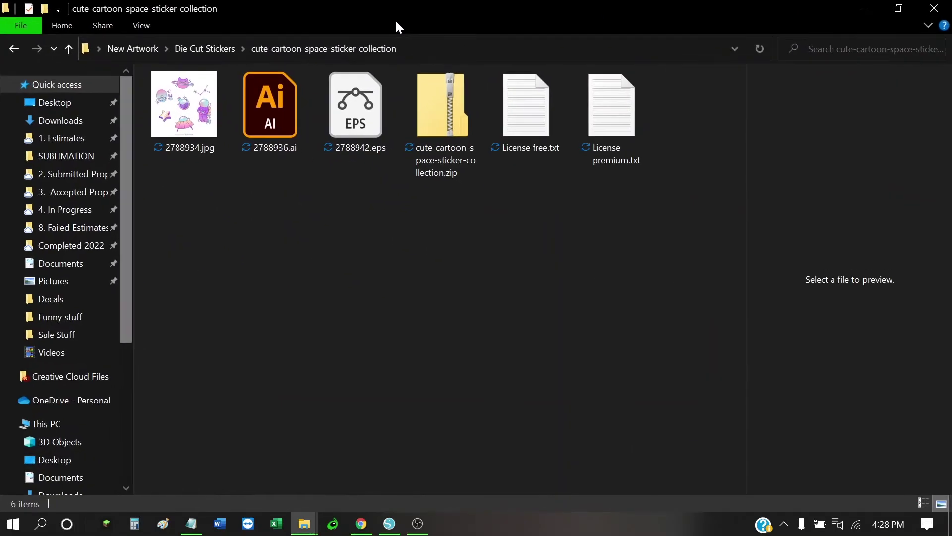
left_click(196, 122)
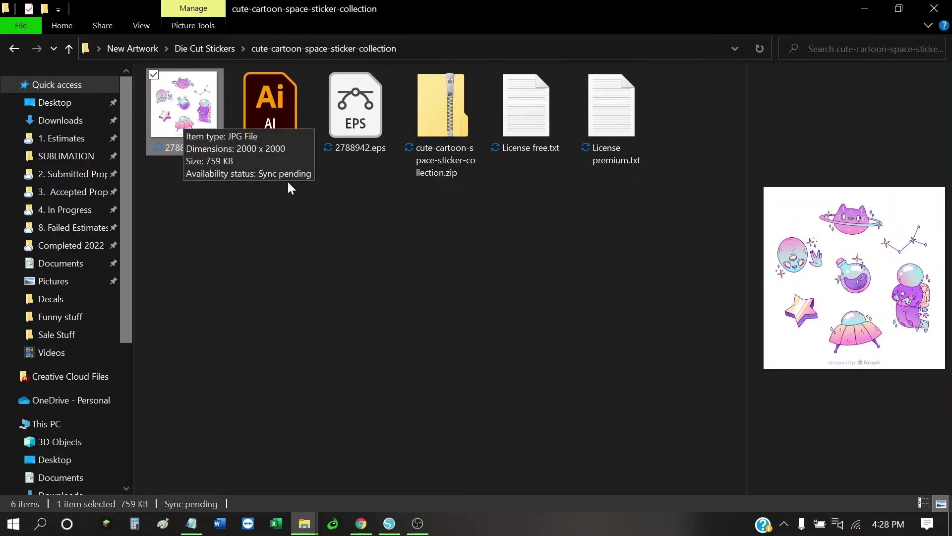
left_click(290, 212)
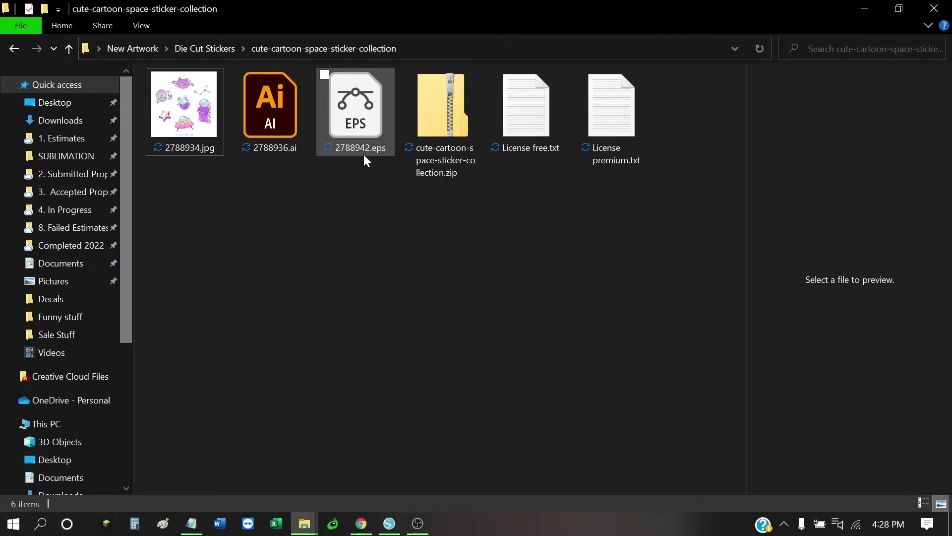
mouse_move(366, 161)
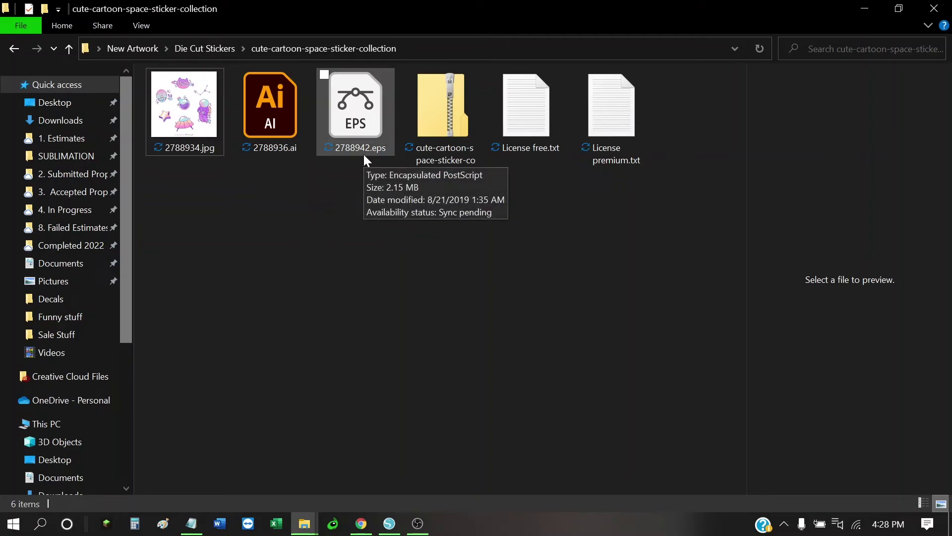